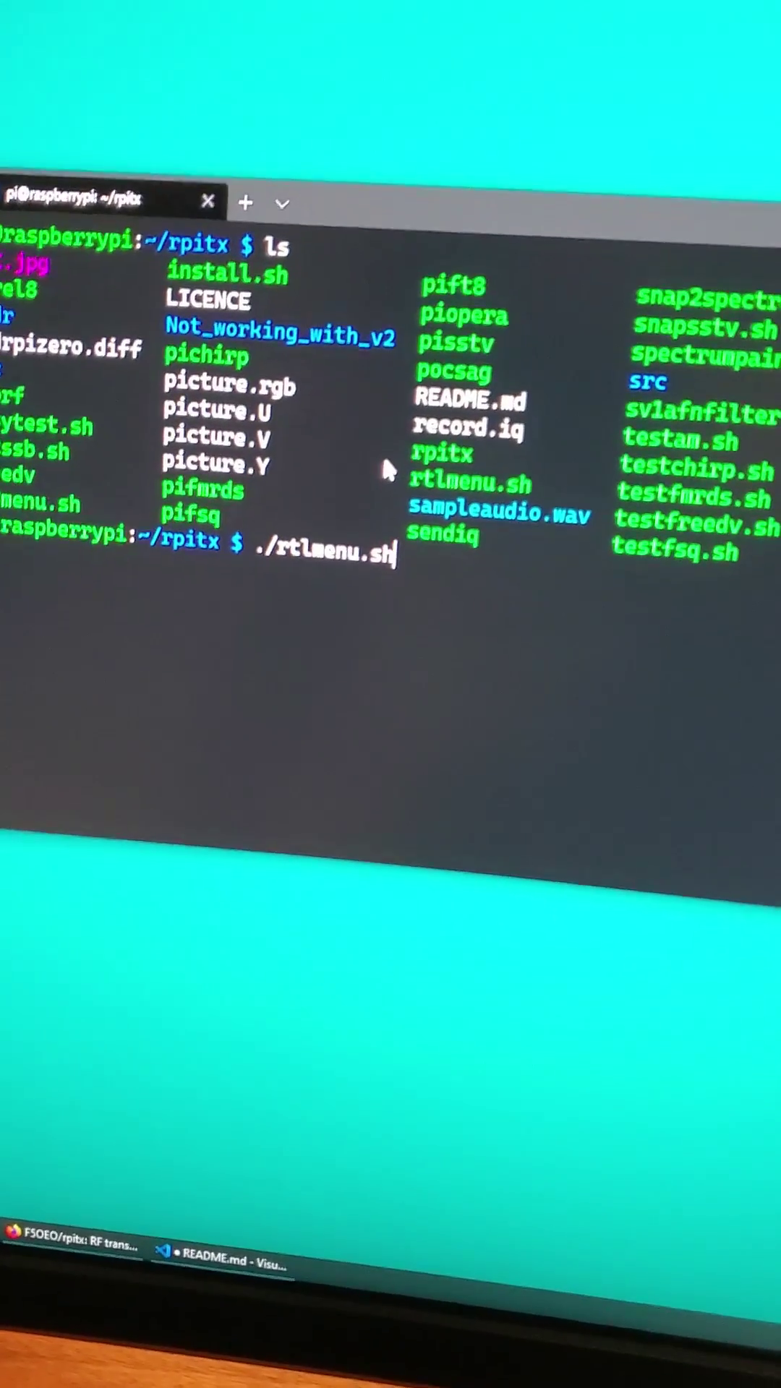
- Run rtlmenu.sh and replace the default 434.0 receive frequency with 433.91 MHz
{"action": "key", "text": "Return"}
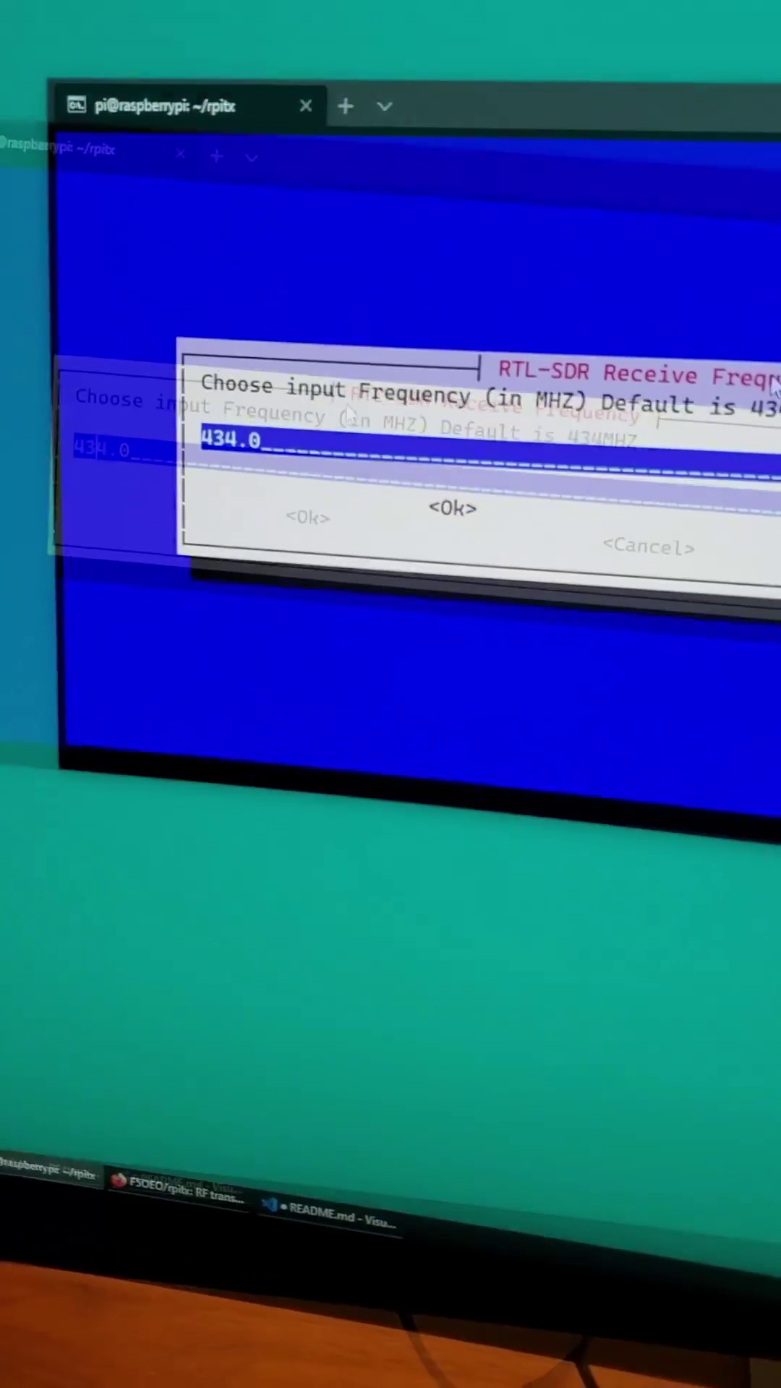
{"action": "key", "text": "BackSpace"}
{"action": "key", "text": "BackSpace"}
{"action": "key", "text": "BackSpace"}
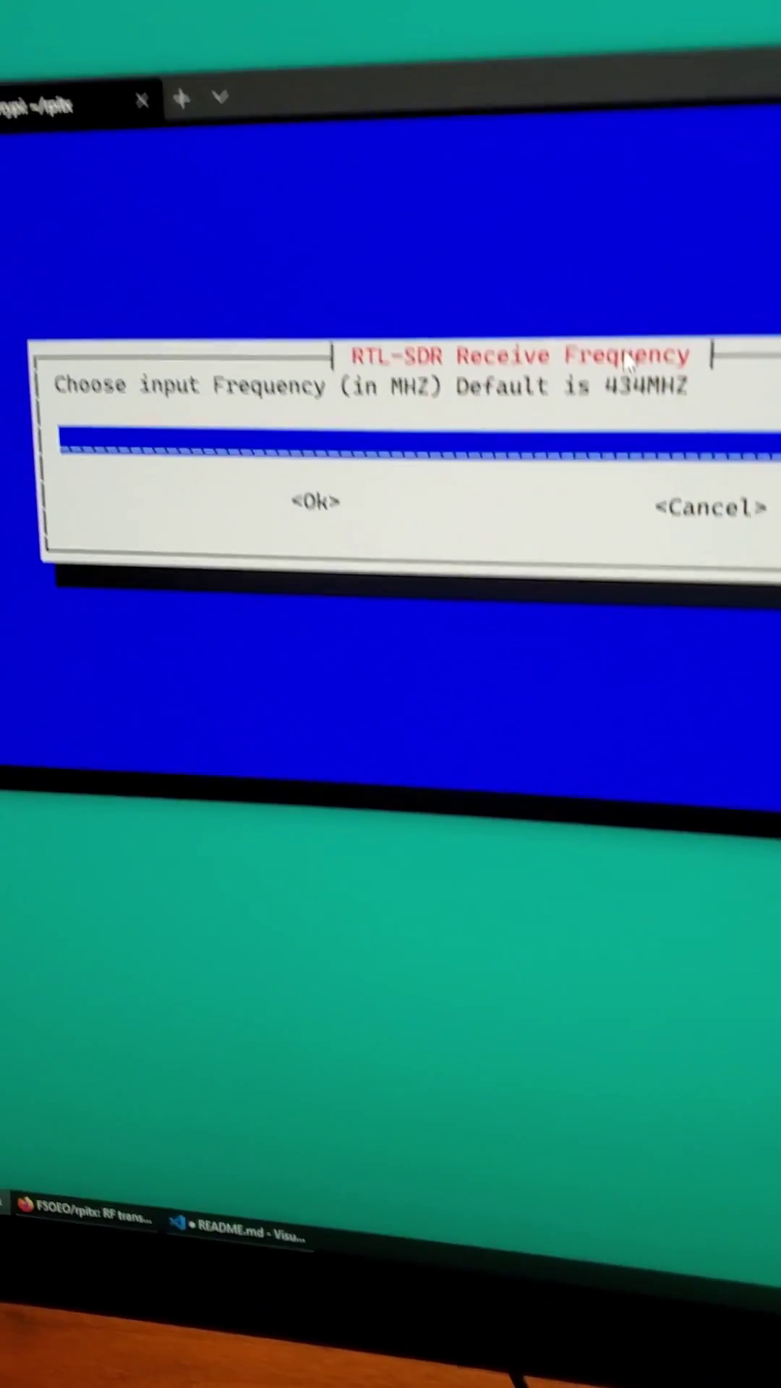
{"action": "type", "text": "433."}
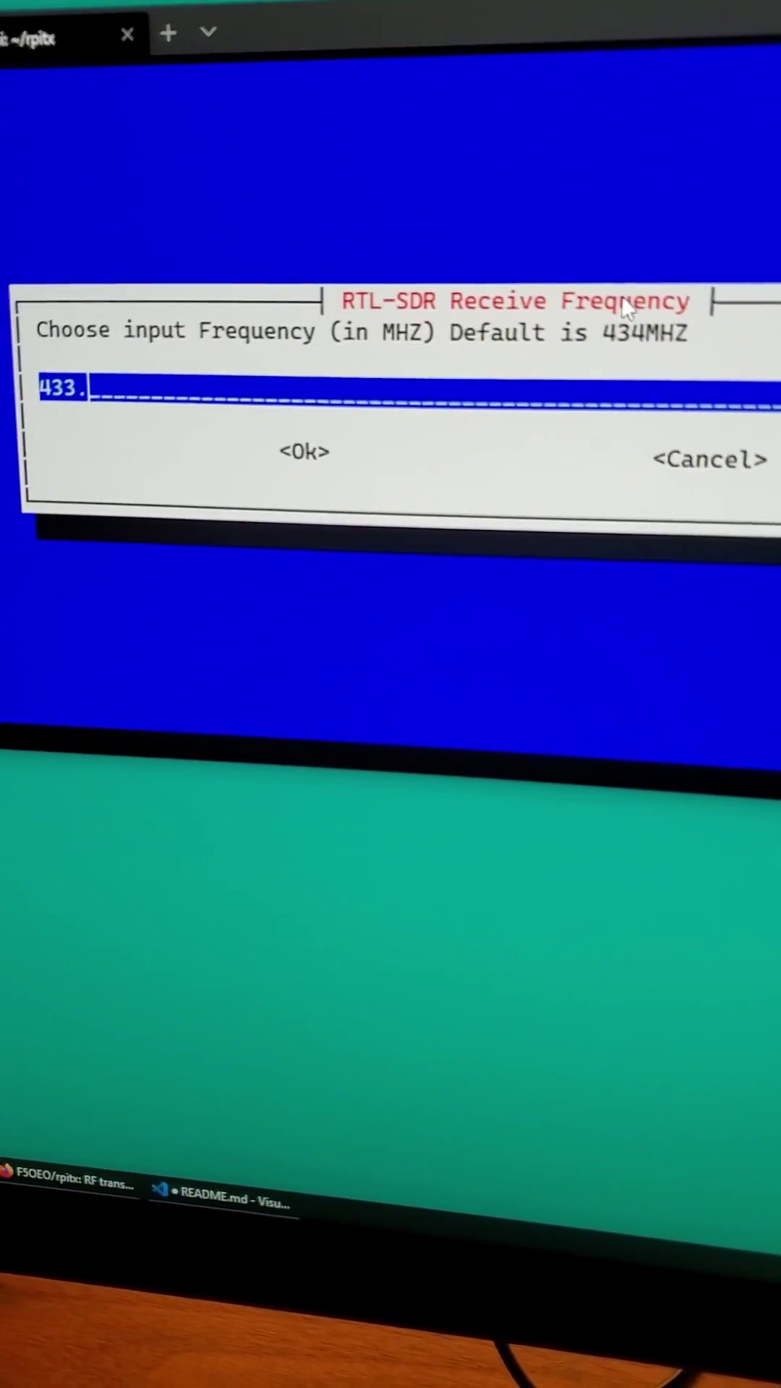
{"action": "type", "text": "91"}
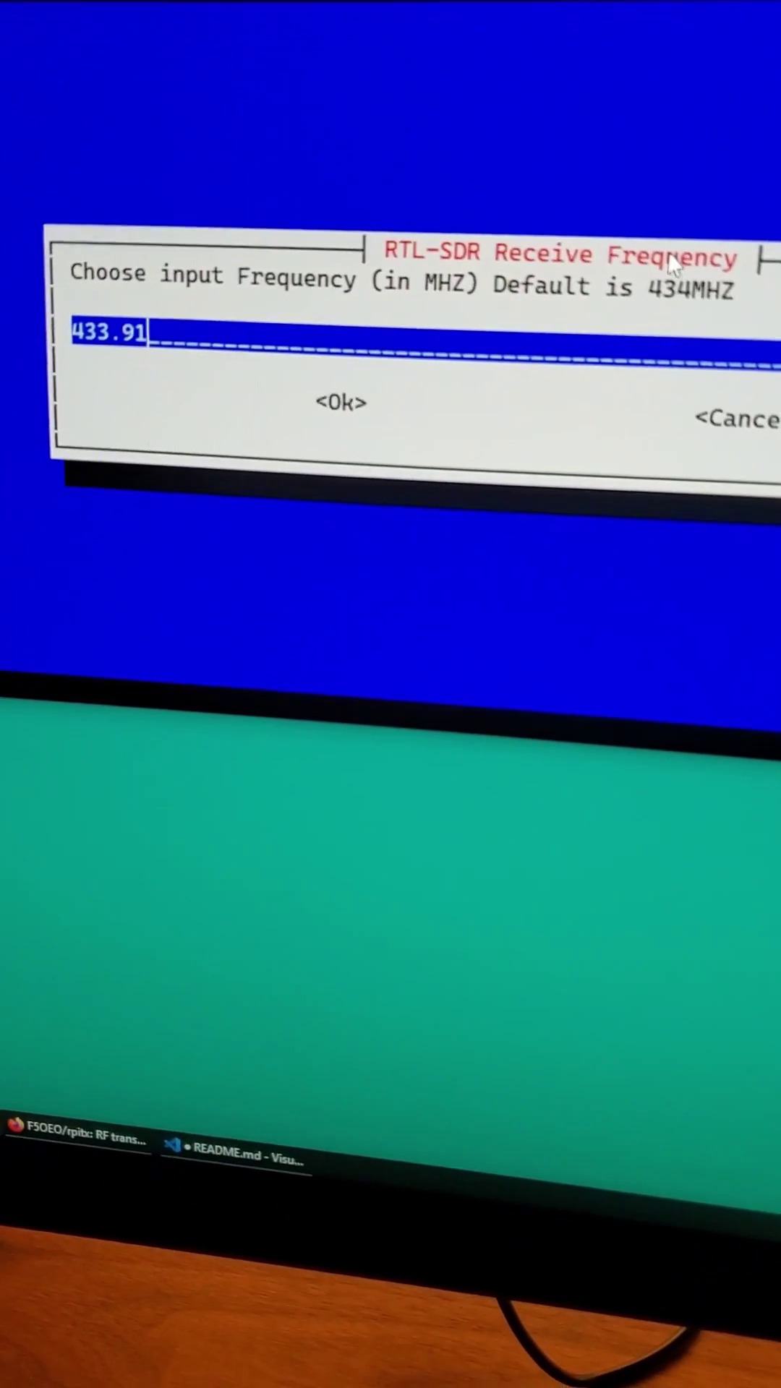
{"action": "type", "text": "0"}
{"action": "key", "text": "Return"}
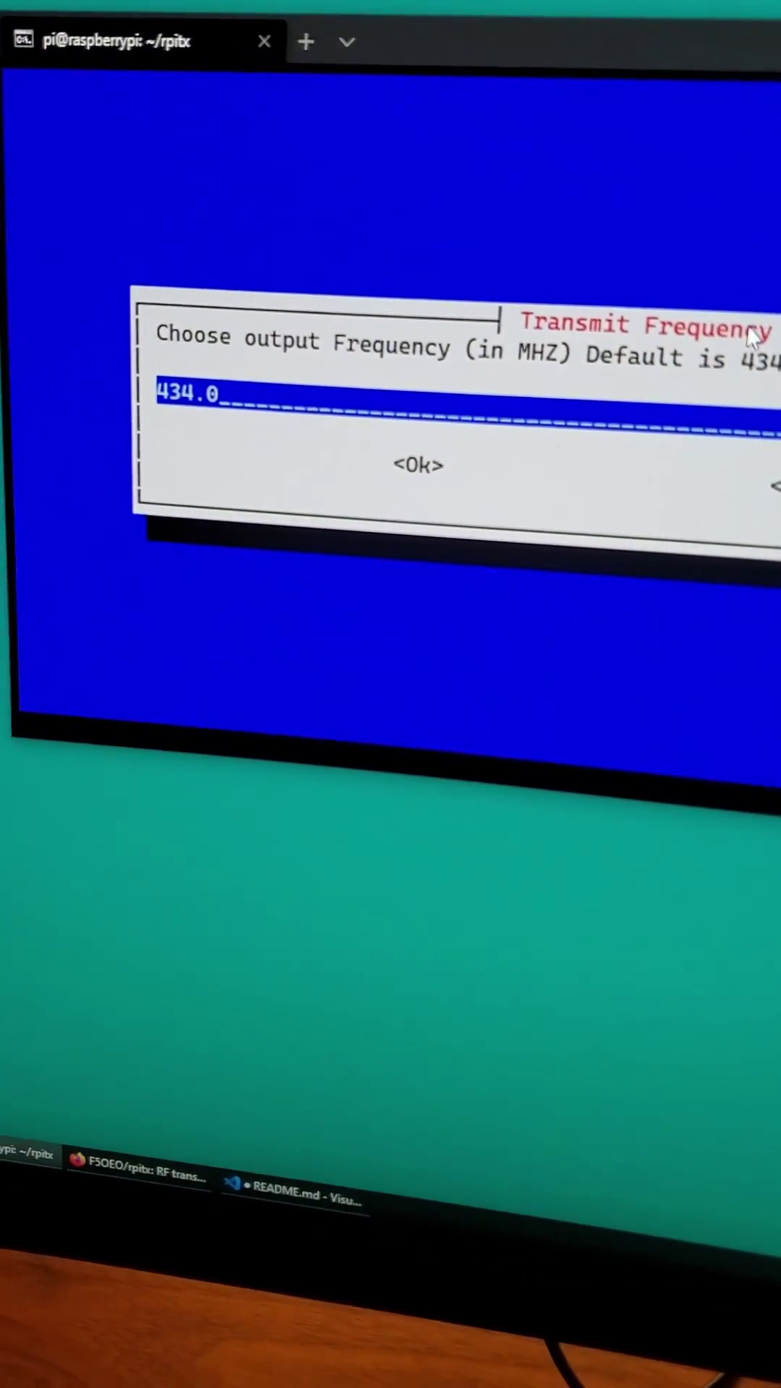
- Replace the default 434.0 transmit frequency with 433.91 MHz
{"action": "key", "text": "BackSpace"}
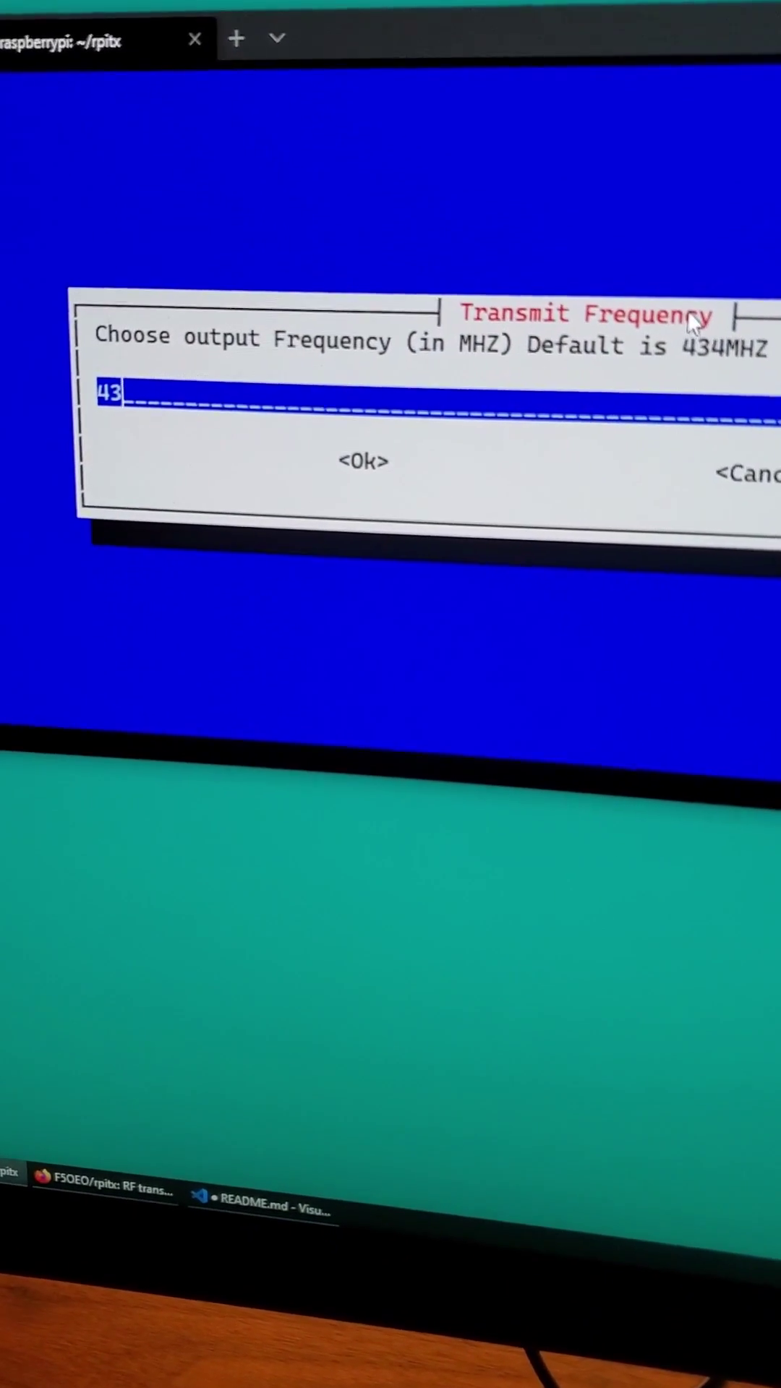
{"action": "type", "text": "3."}
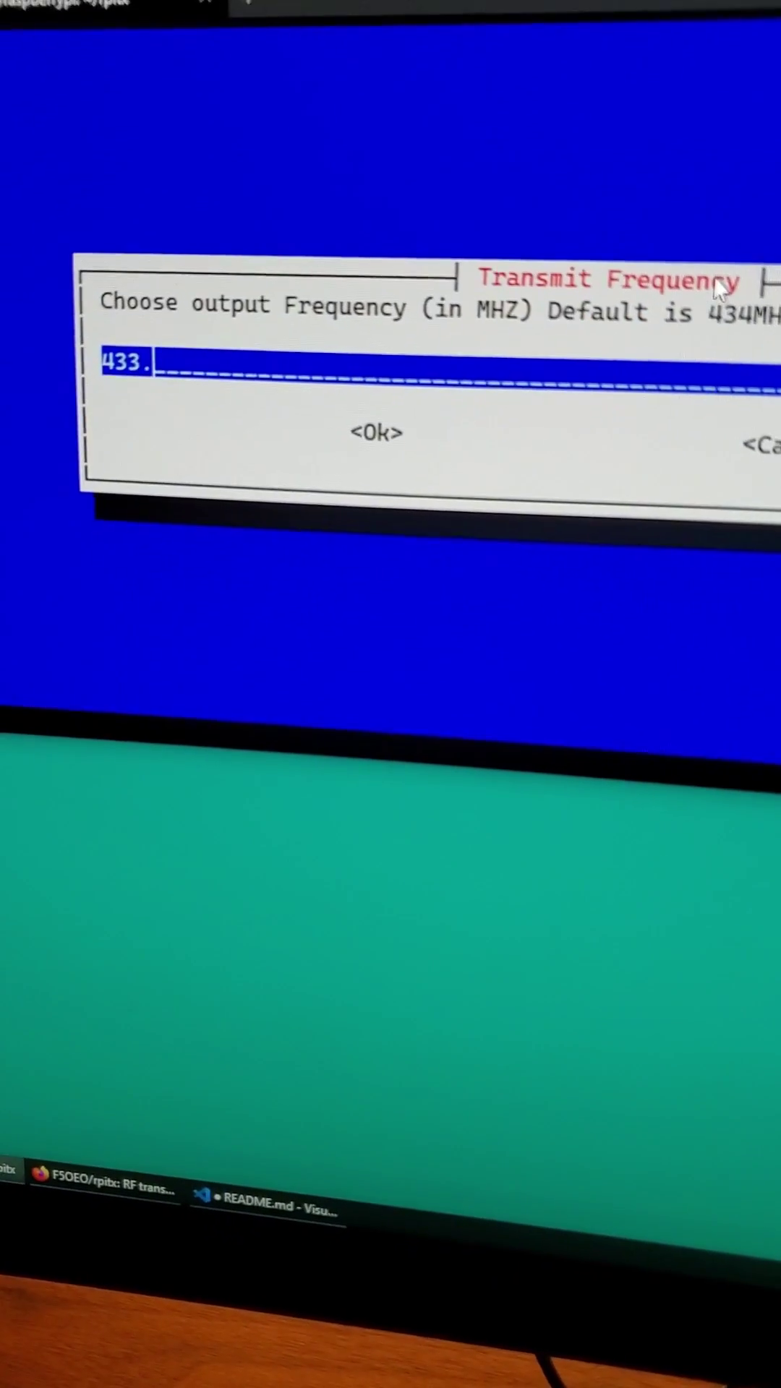
{"action": "type", "text": "91"}
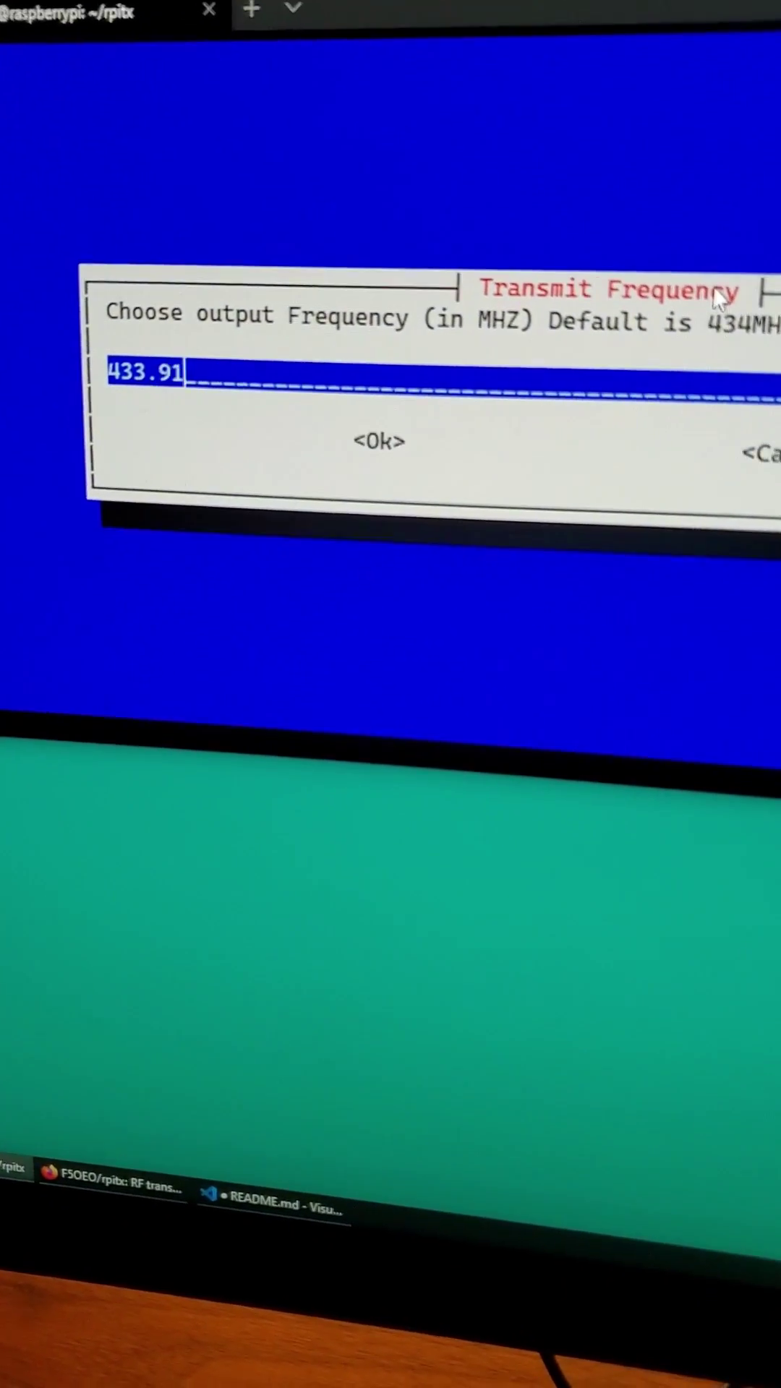
{"action": "key", "text": "Return"}
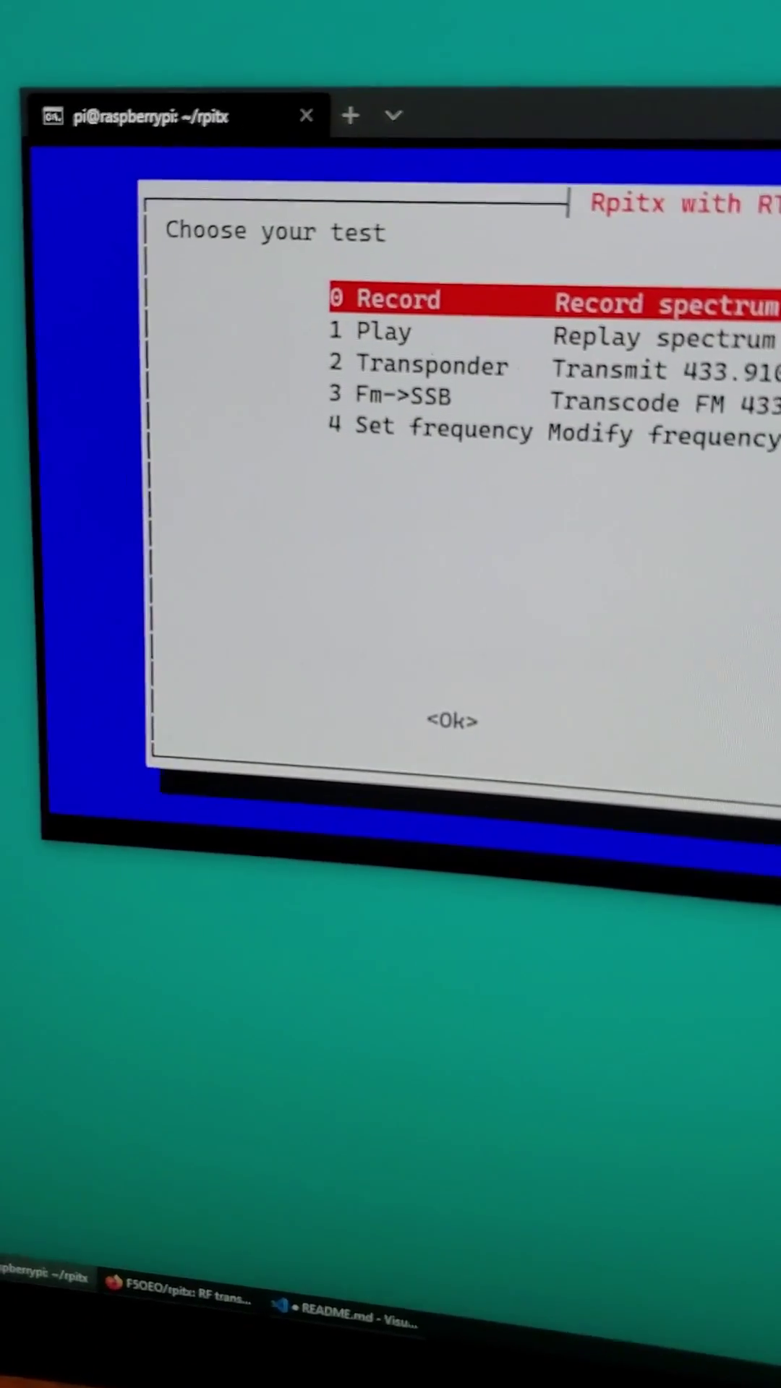
- Record the doorbell signal at 433.910 MHz, then highlight 1 Play in the test menu
{"action": "key", "text": "Return"}
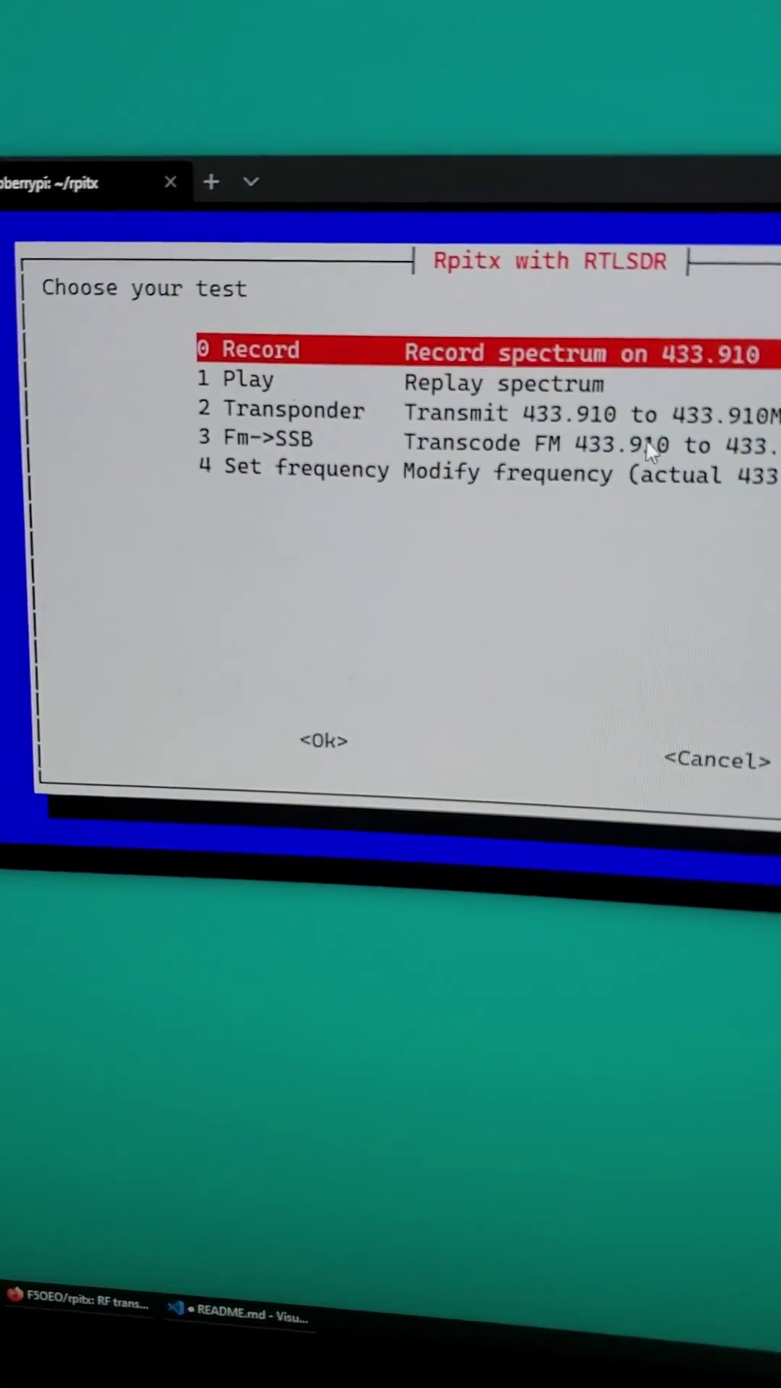
{"action": "key", "text": "Down"}
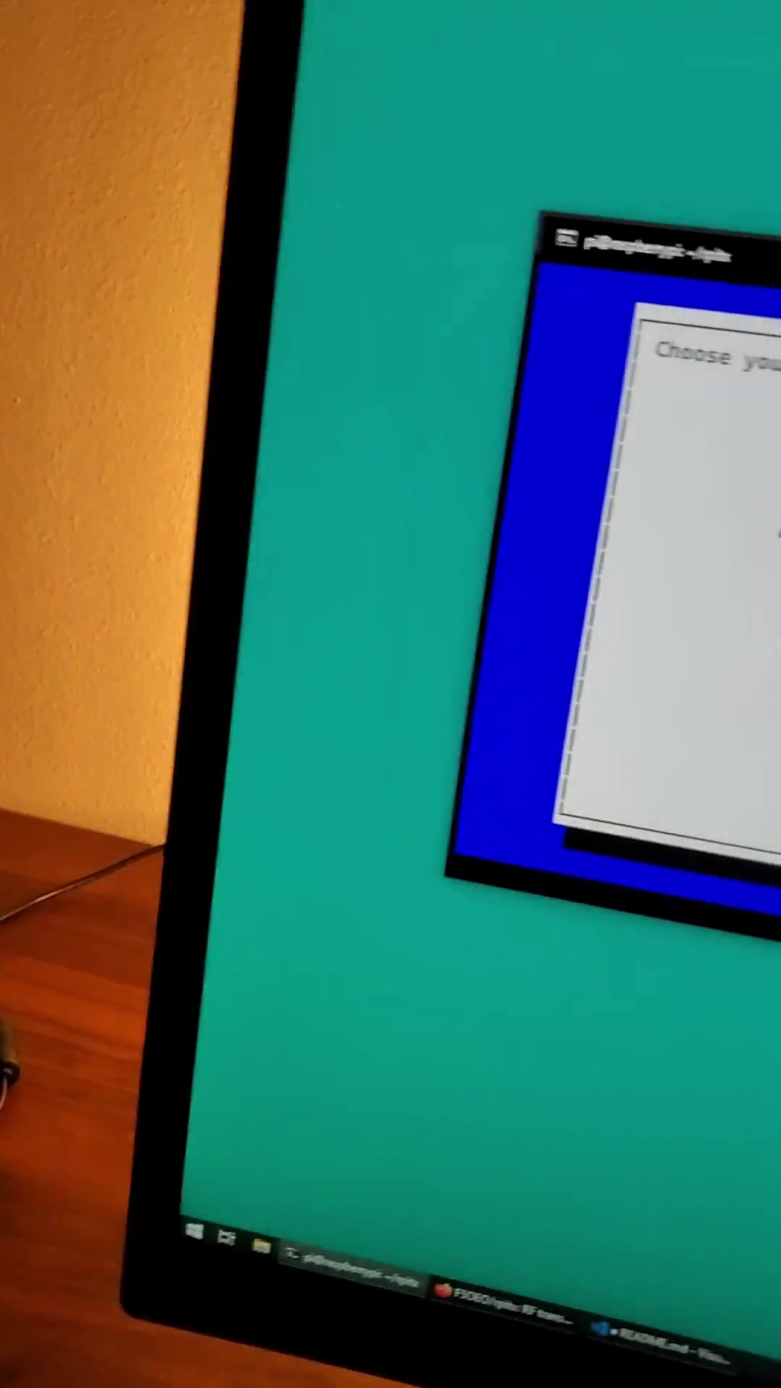